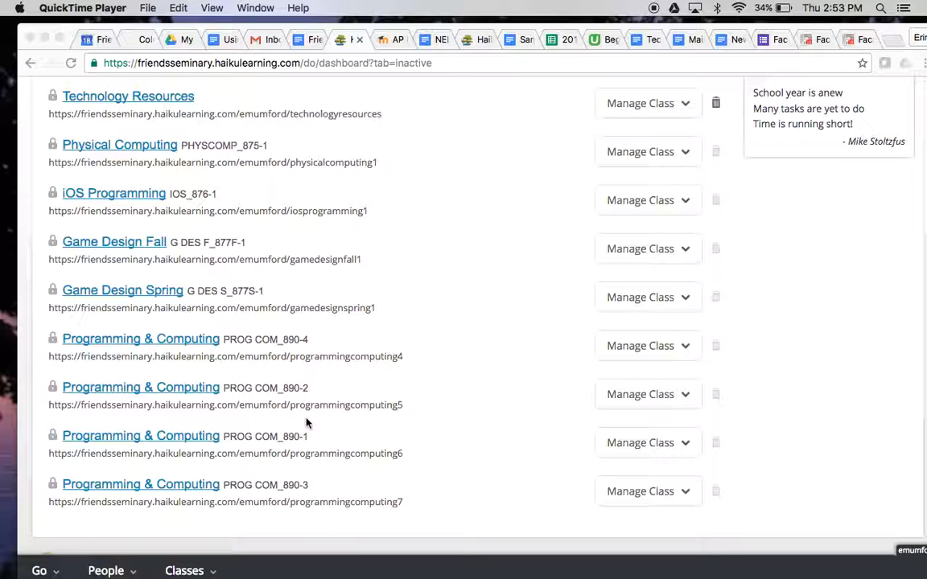
Step: Start a new class and name it "Programming 9 2016-2017"
scroll(306, 422, "up", 3)
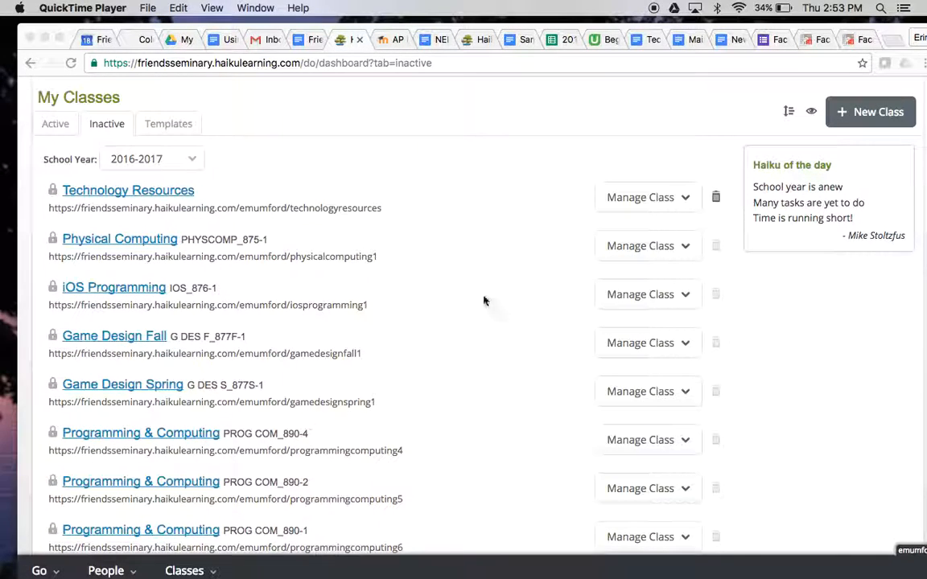
left_click(868, 112)
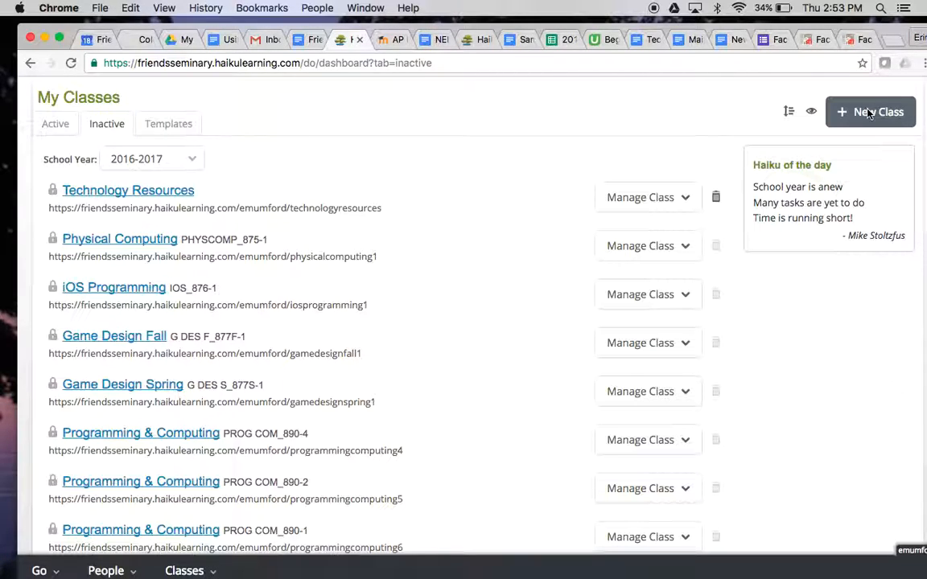
left_click(867, 113)
type("Programming")
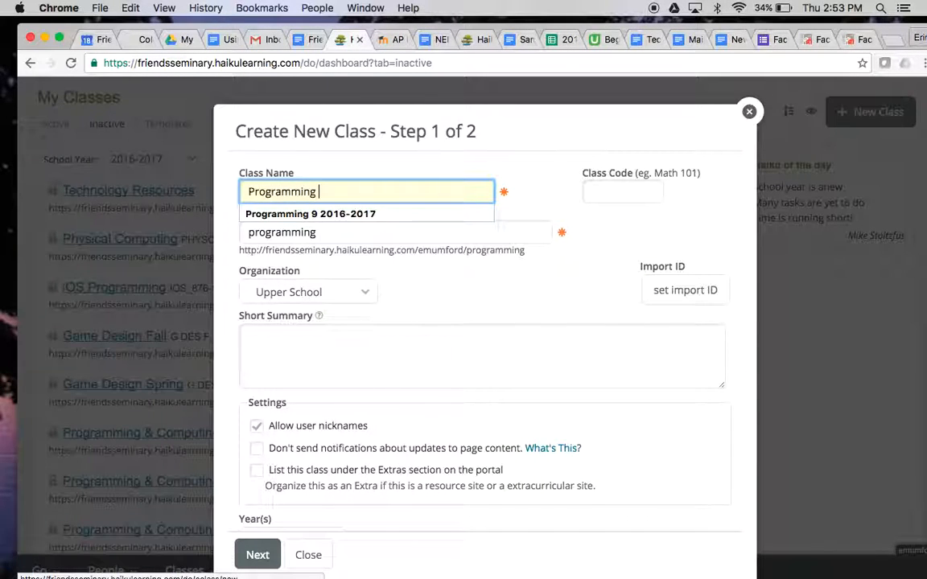
type(" 9 2016-2017")
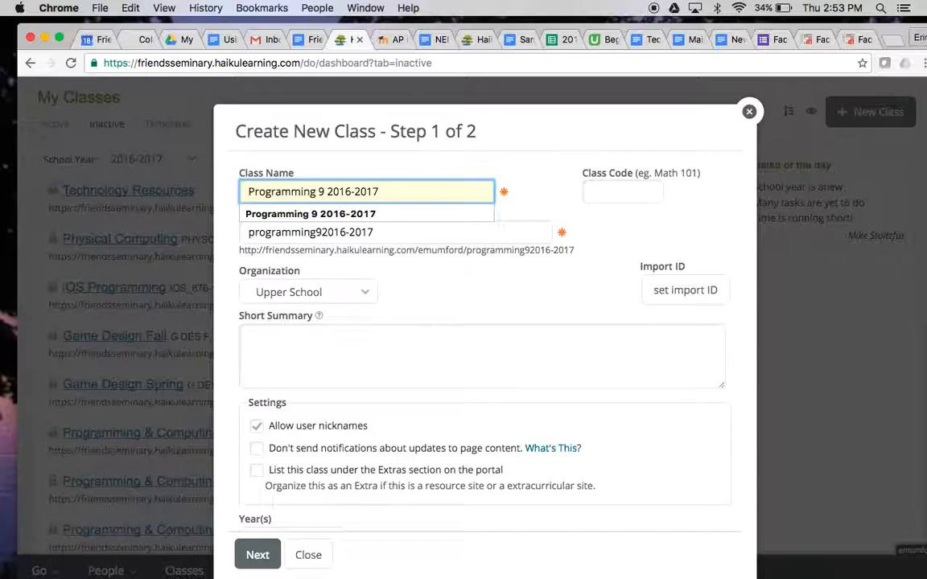
left_click(394, 239)
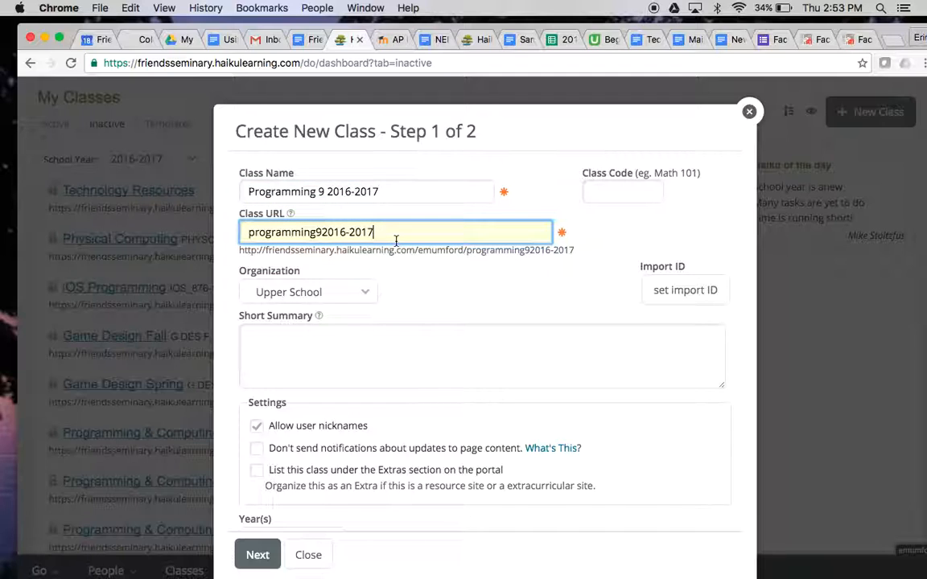
left_click_drag(387, 233, 216, 212)
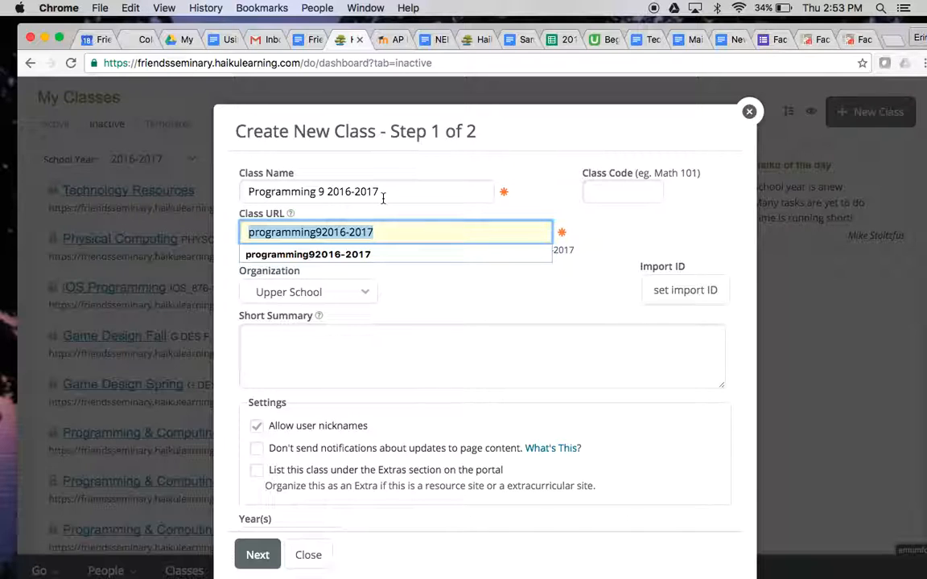
key("Left")
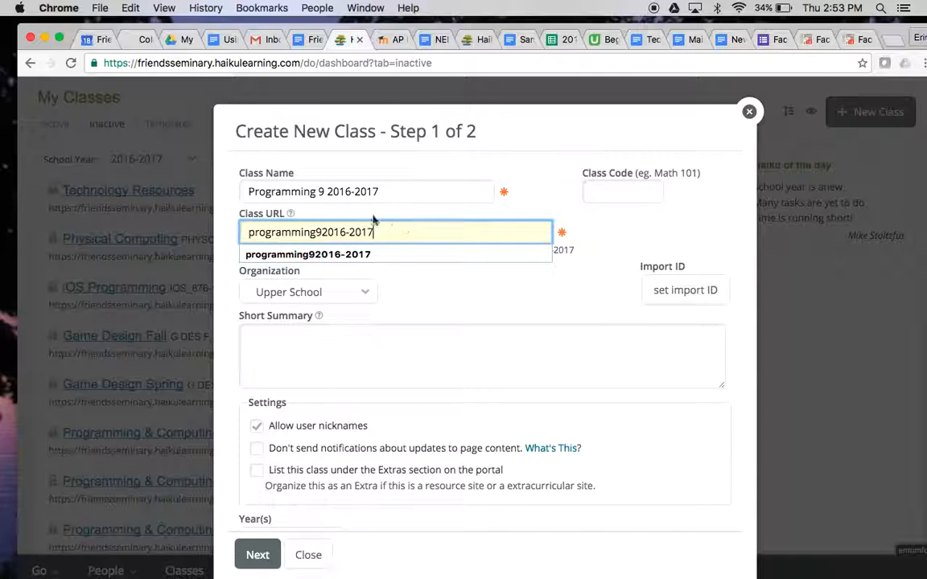
left_click(409, 296)
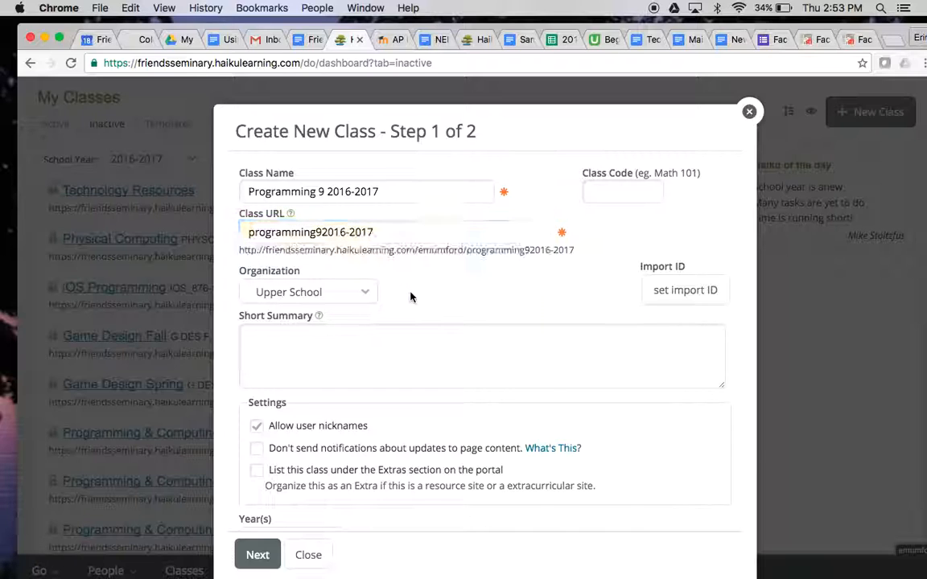
Step: Finish creating the class with the default year and features and no schedule required
scroll(410, 297, "down", 4)
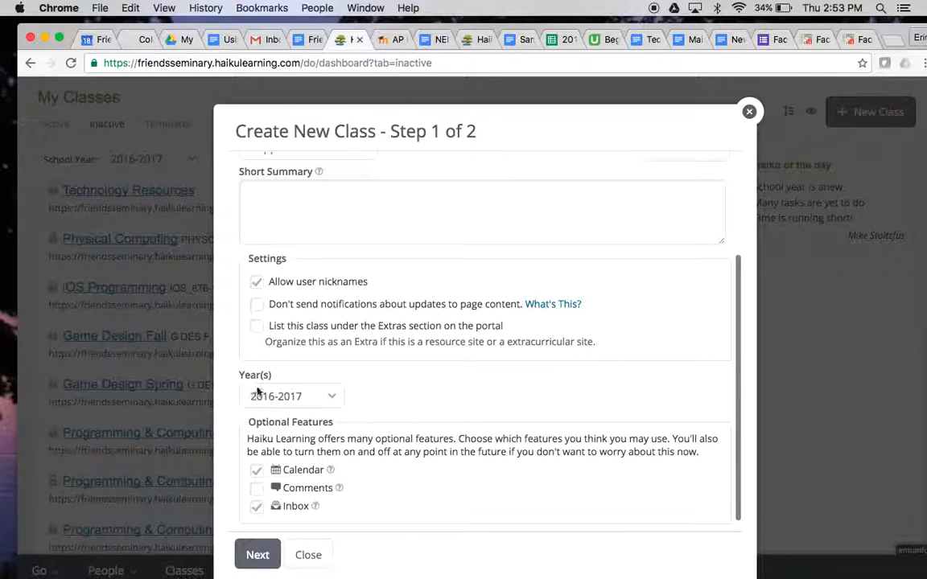
left_click(257, 556)
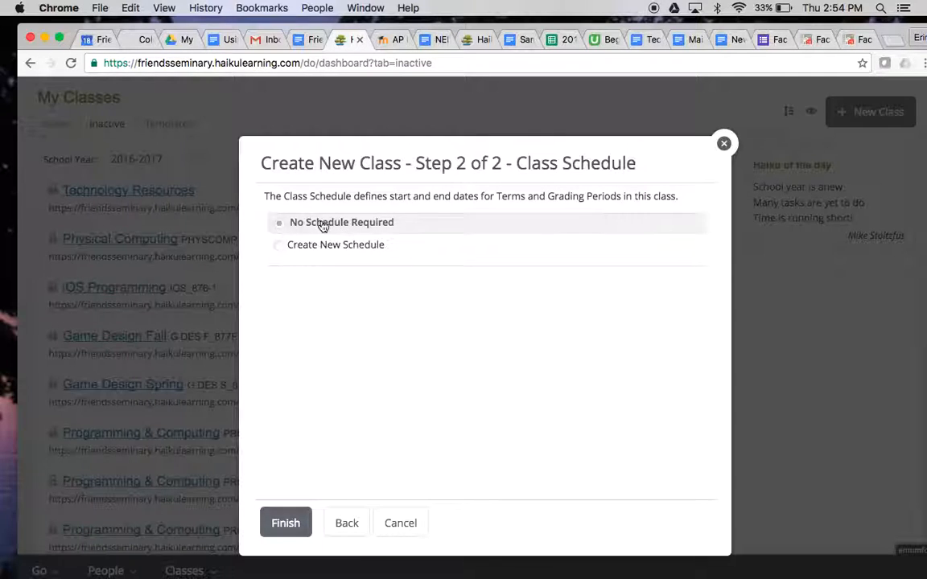
left_click(279, 528)
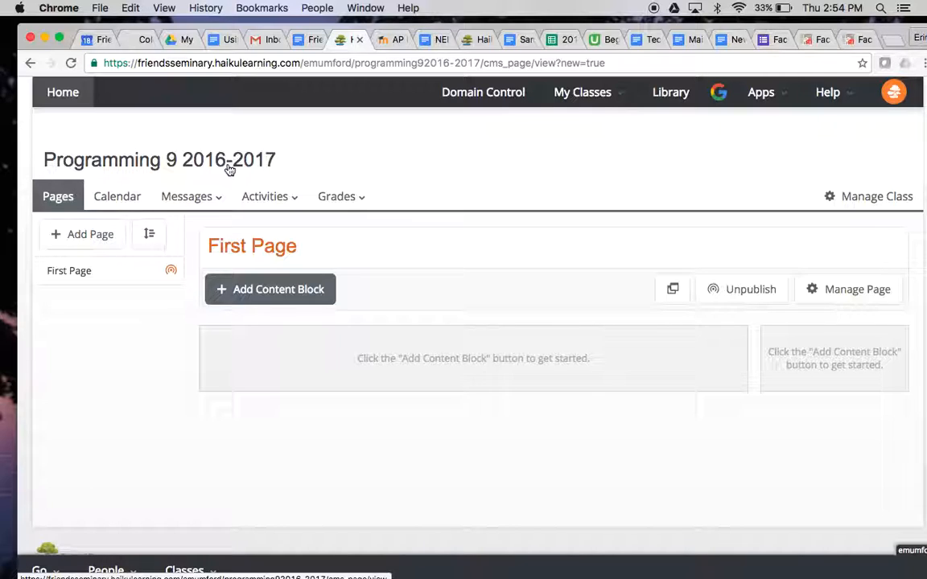
Step: Open the new class's student roster for editing and create sections for the class
left_click(874, 196)
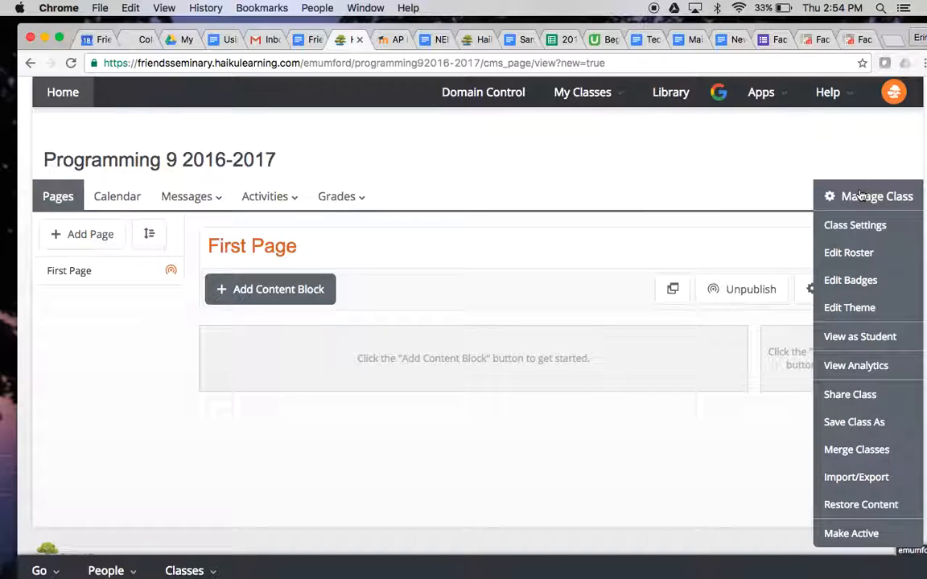
left_click(851, 253)
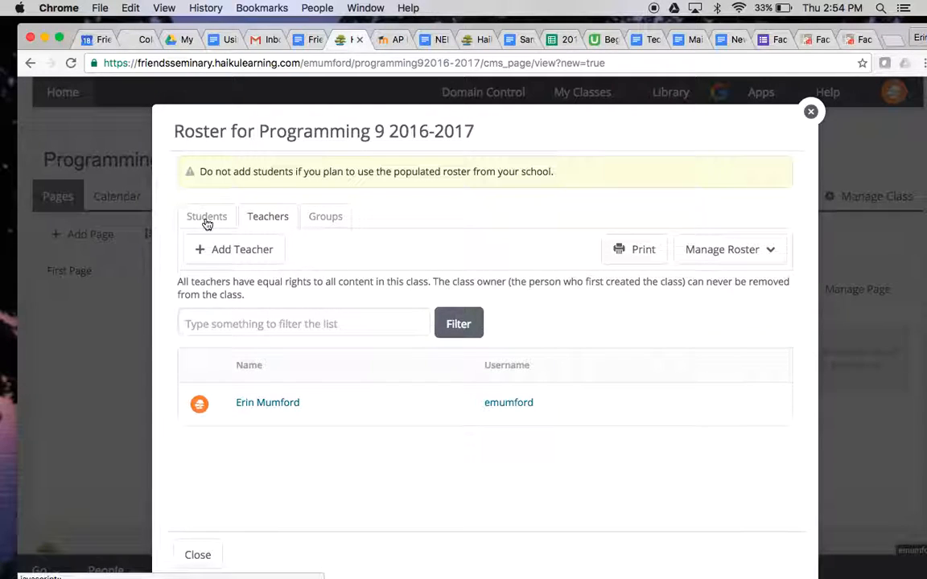
left_click(207, 221)
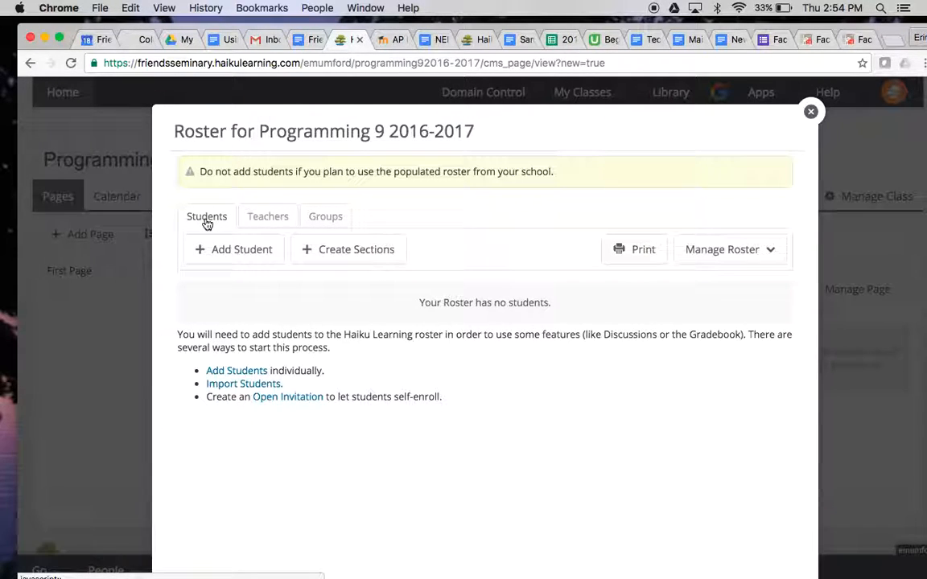
left_click(346, 251)
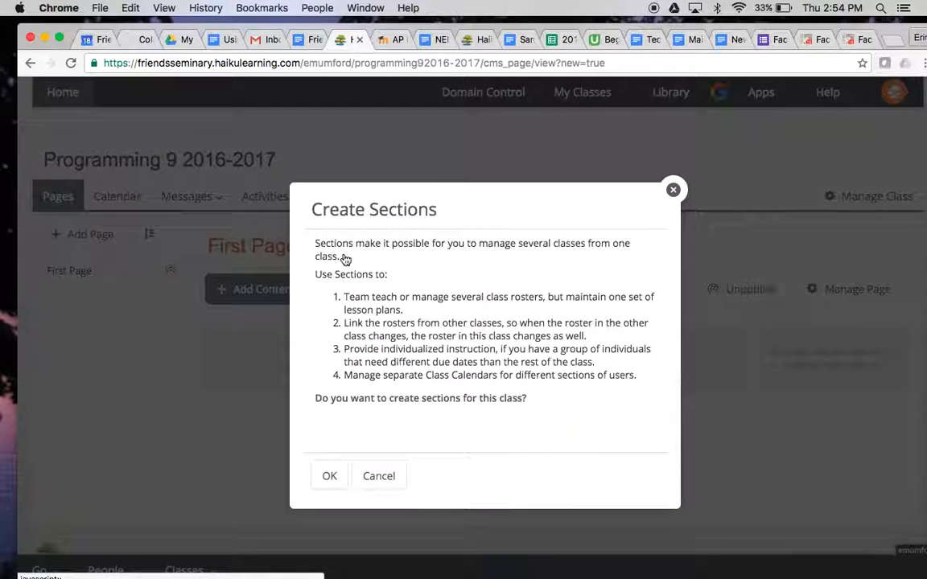
left_click(329, 478)
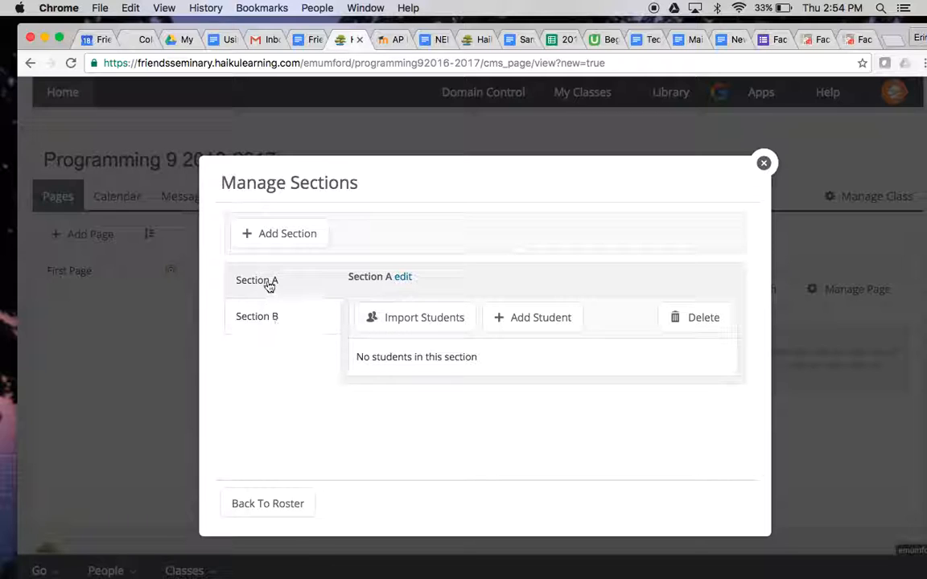
Step: Rename Section A as 01
left_click(402, 278)
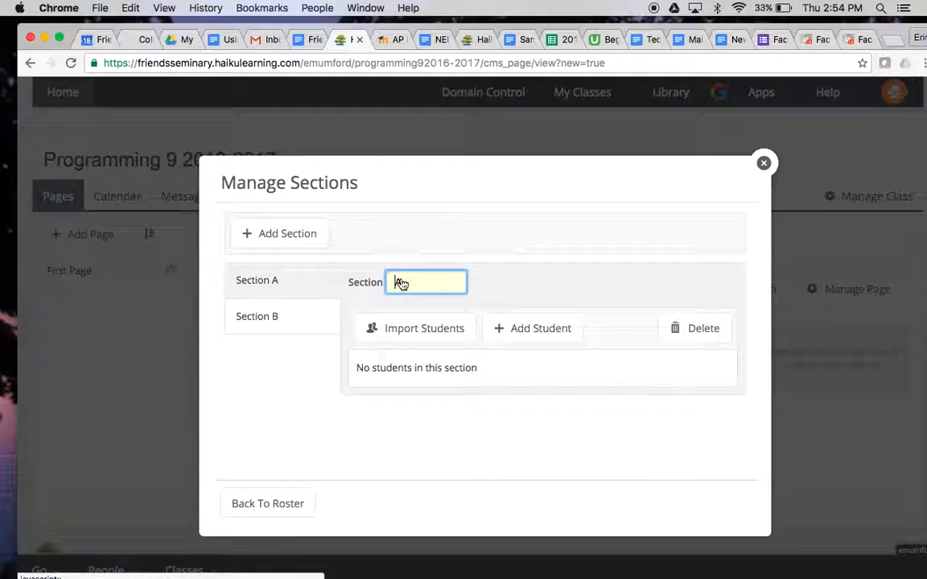
key("BackSpace")
type("01")
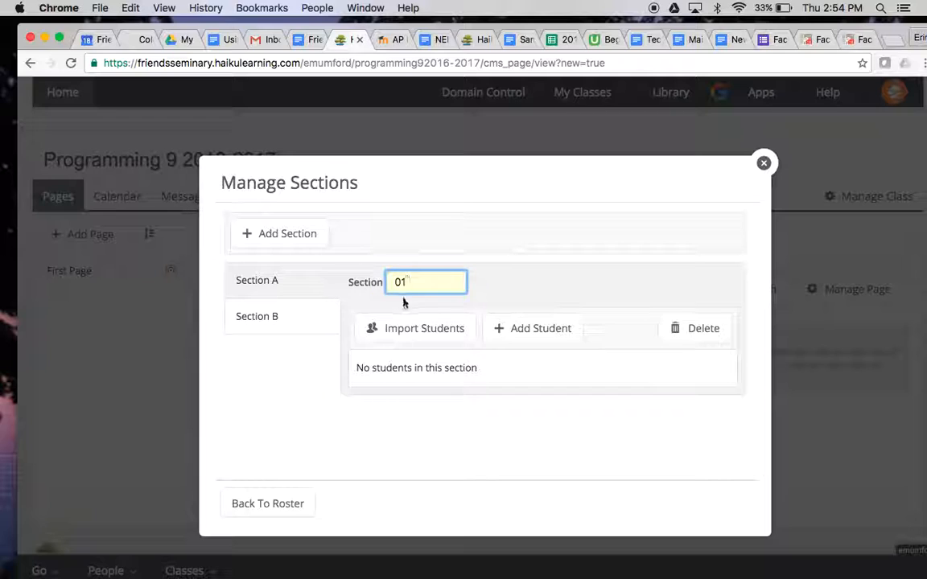
key("Return")
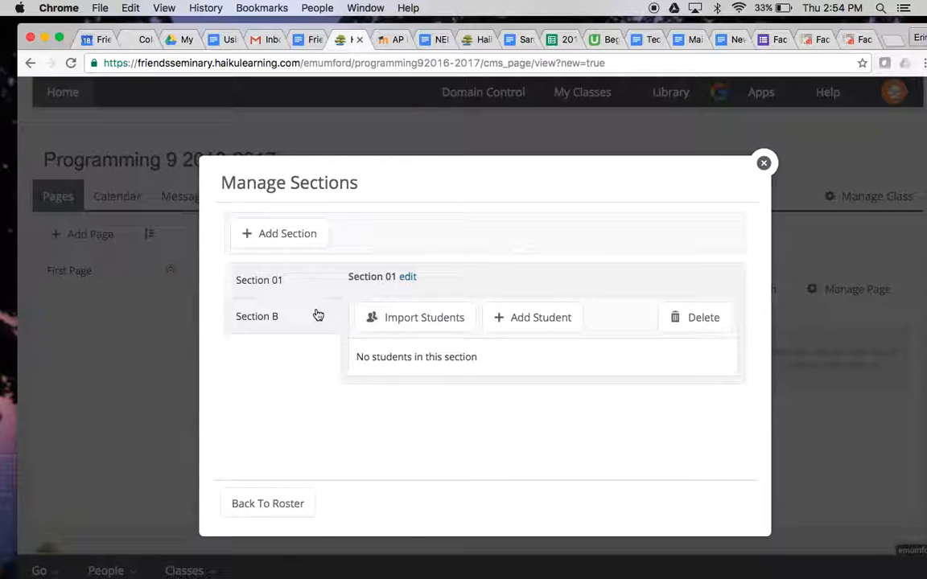
Step: Rename Section B as 02
left_click(313, 317)
left_click(403, 277)
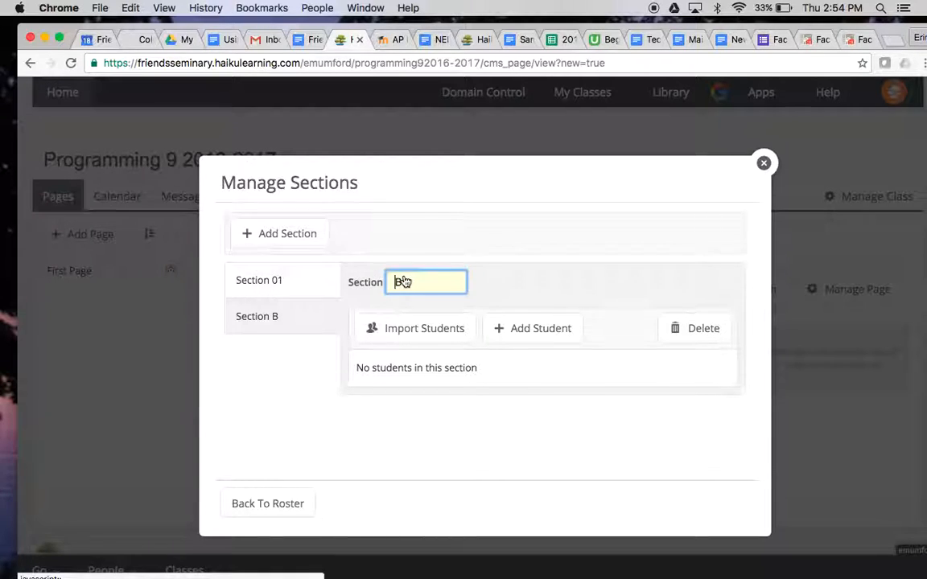
key("BackSpace")
type("02")
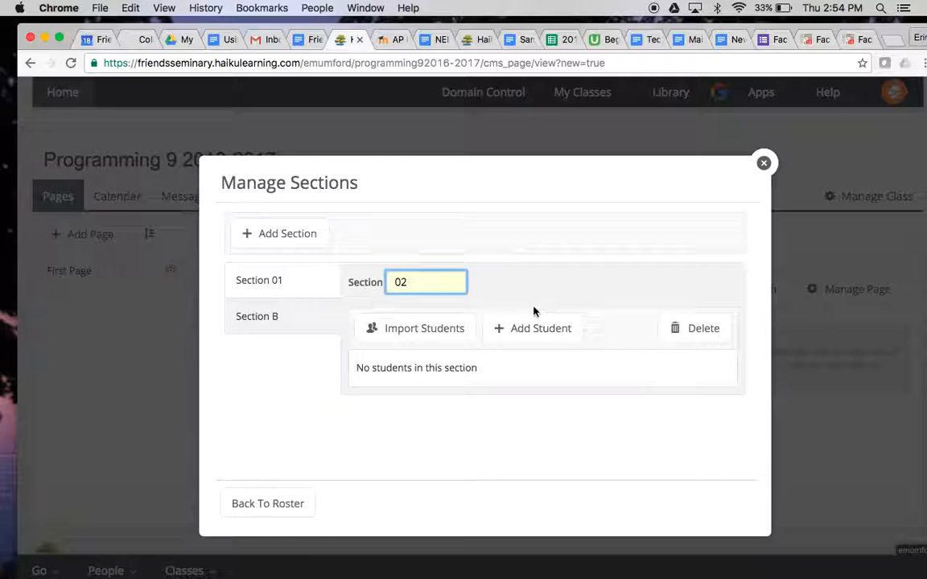
key("Return")
Step: Start a student import into Section 01 and search only your own classes from 2016-2017
left_click(279, 282)
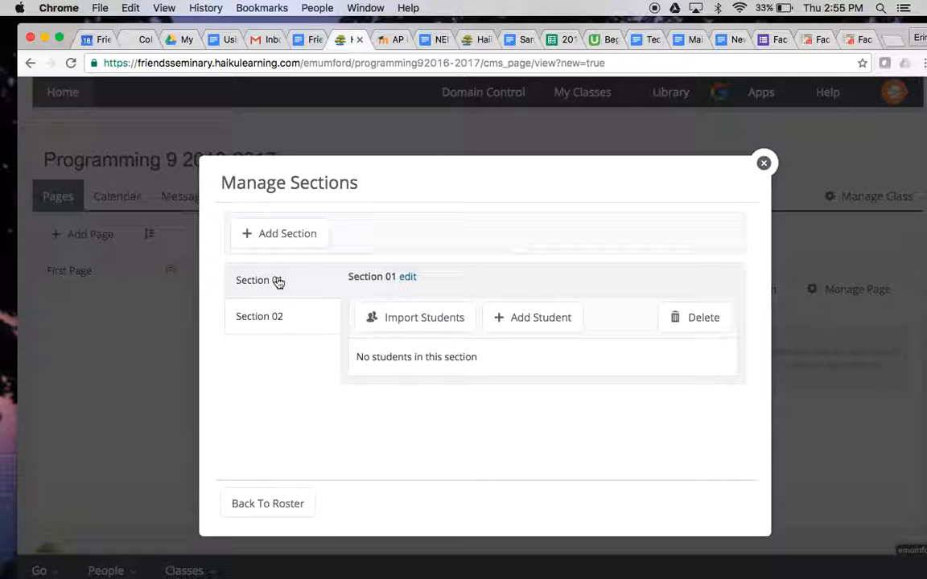
left_click(431, 320)
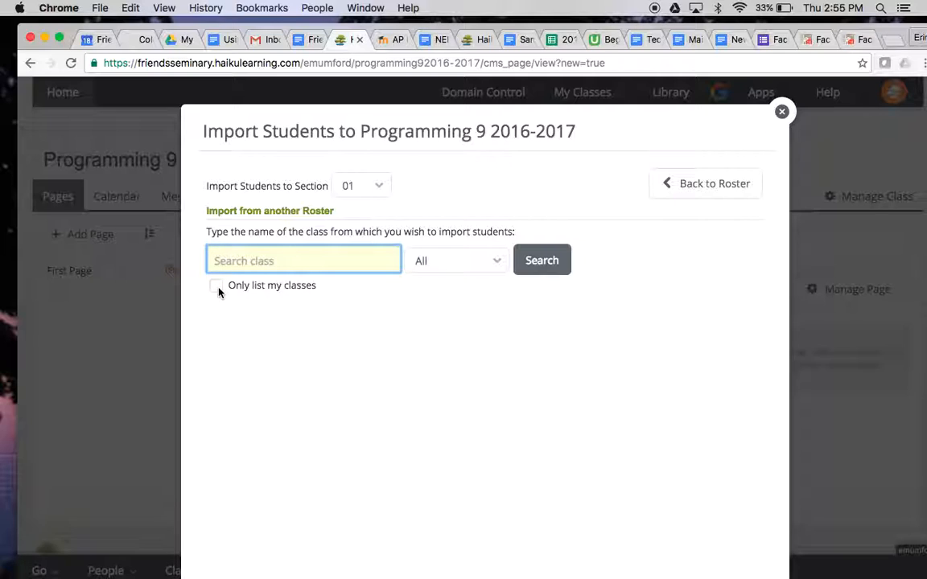
left_click(217, 287)
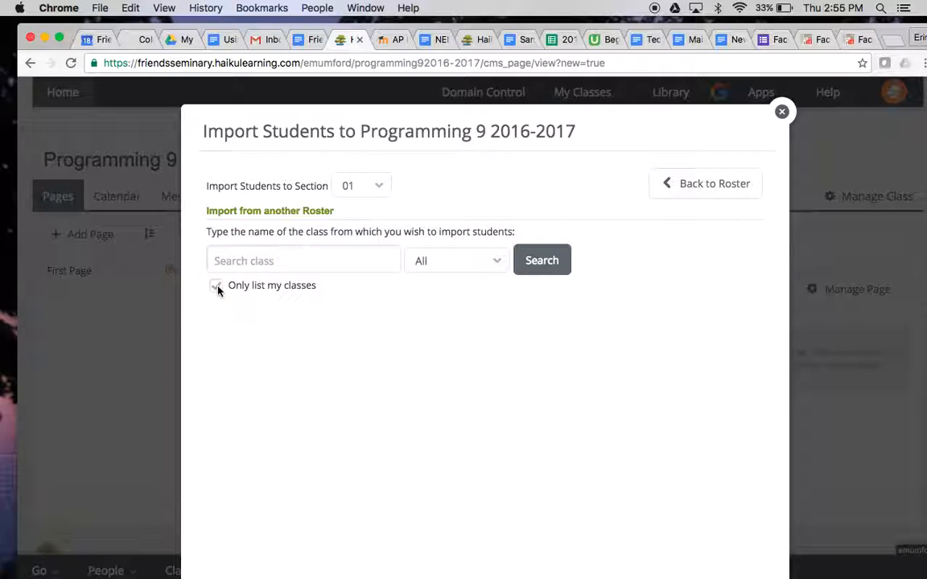
left_click(442, 261)
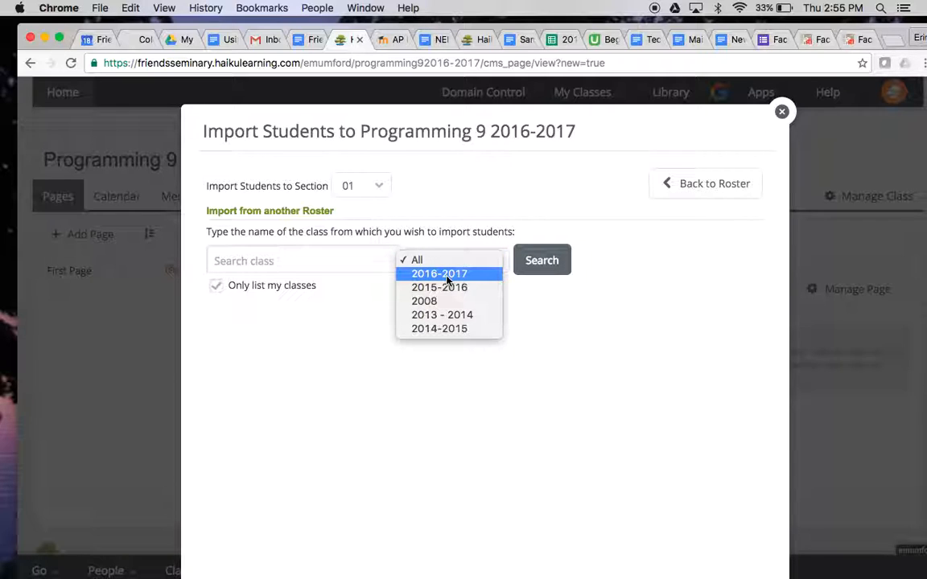
left_click(447, 277)
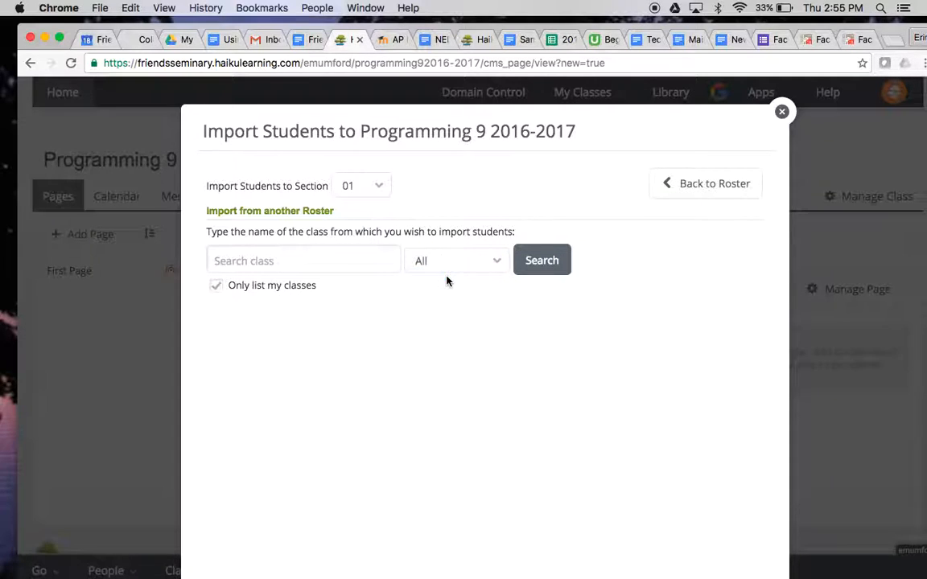
left_click(313, 255)
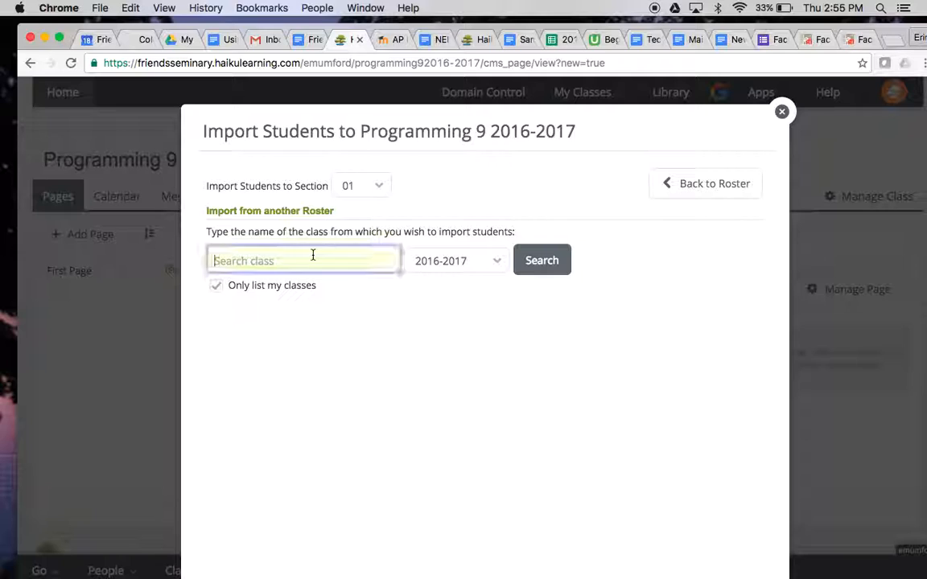
left_click(541, 260)
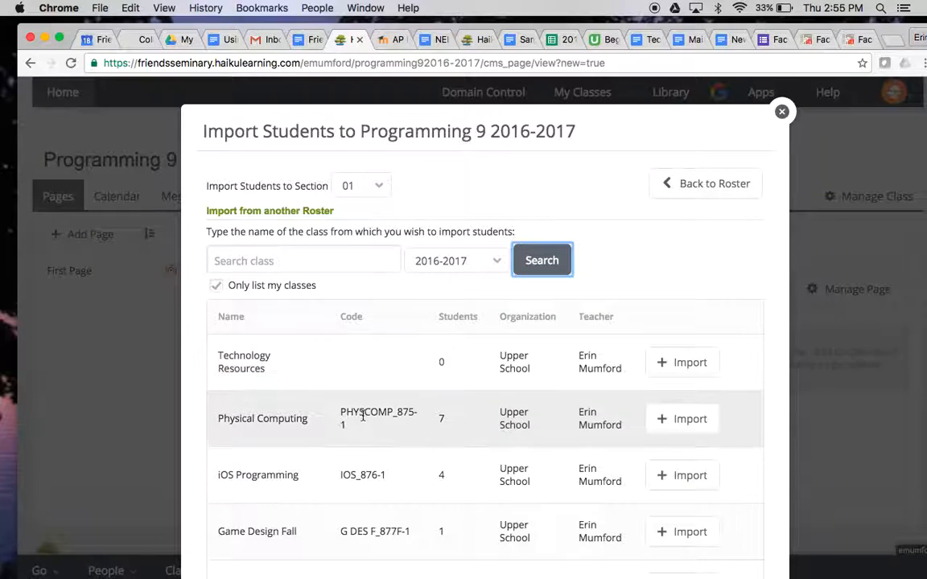
Step: Link the Programming & Computing roster with code PROG COM_890-1 to Section 01 and import its students
scroll(362, 412, "down", 8)
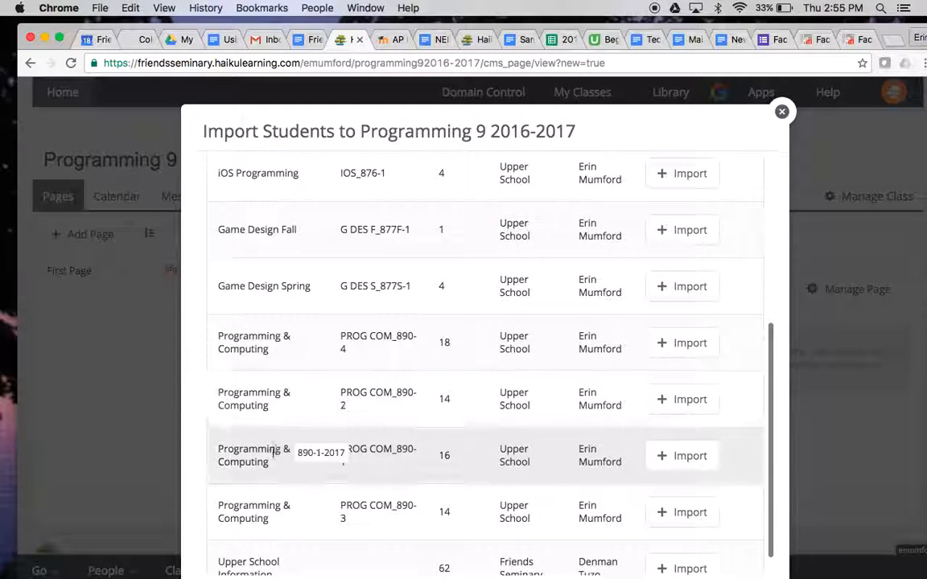
left_click(691, 458)
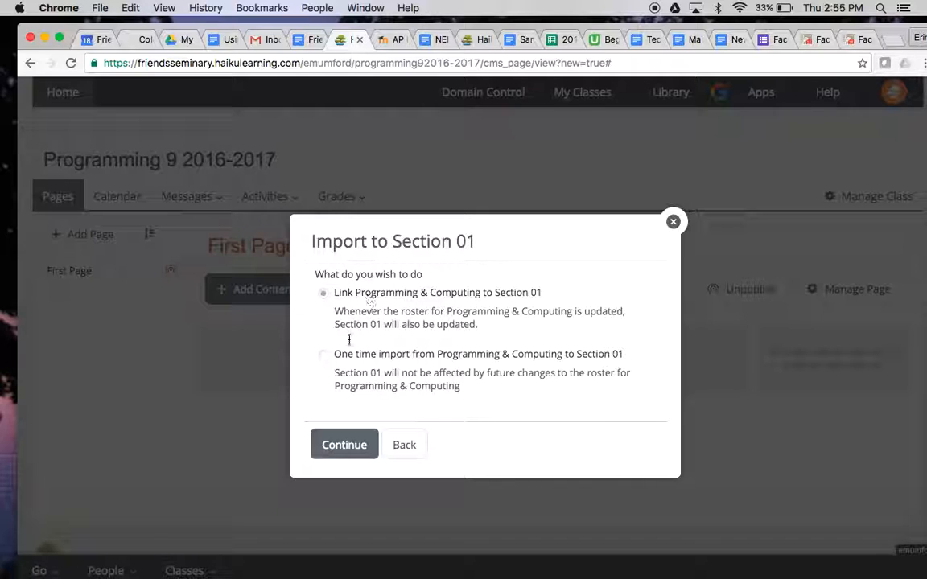
left_click(344, 446)
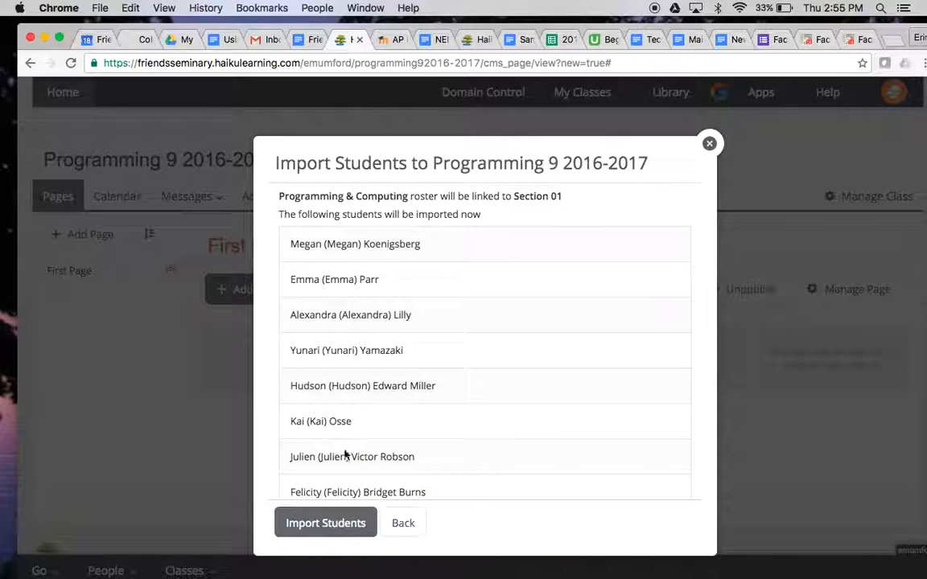
left_click(329, 525)
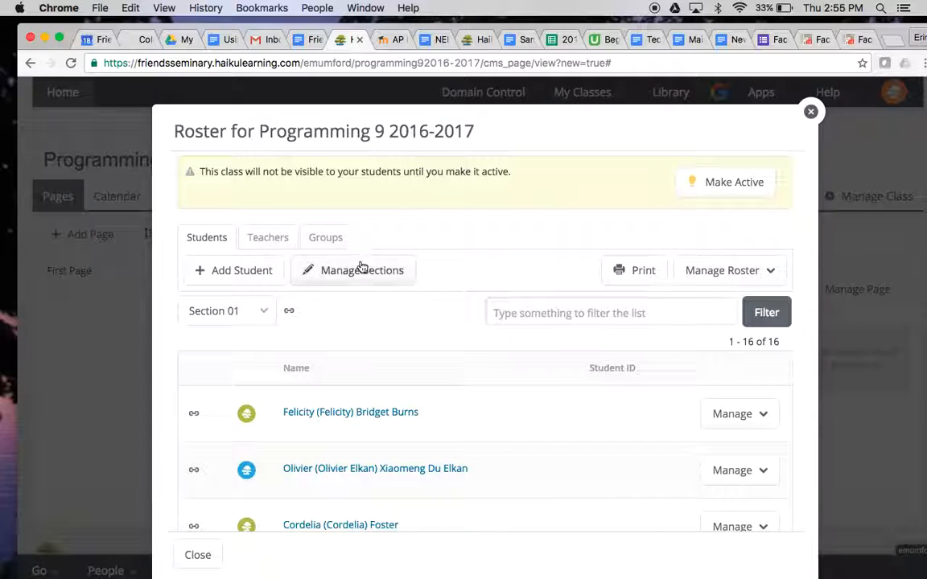
Step: Start a student import into Section 02 and search only your own classes from 2016-2017
scroll(359, 405, "down", 5)
scroll(359, 406, "up", 5)
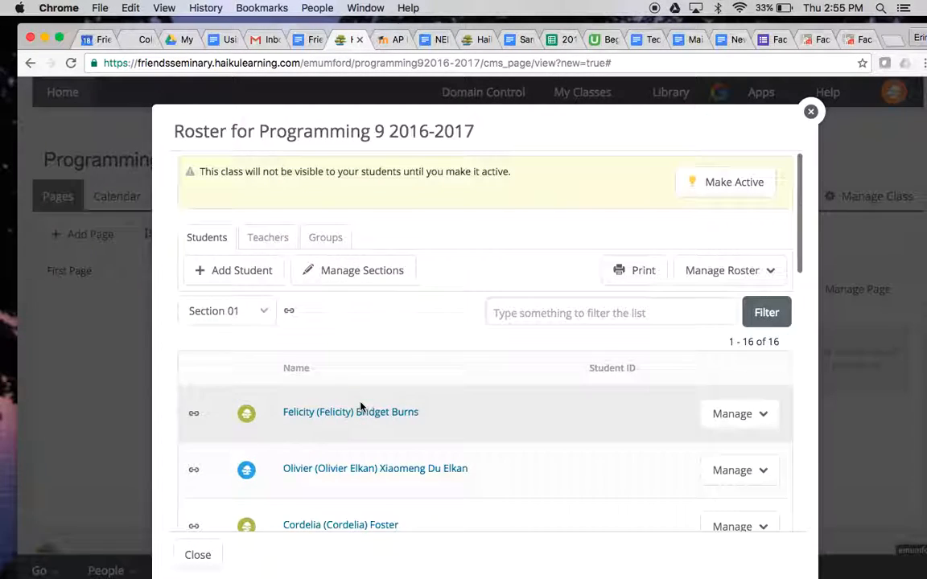
left_click(341, 271)
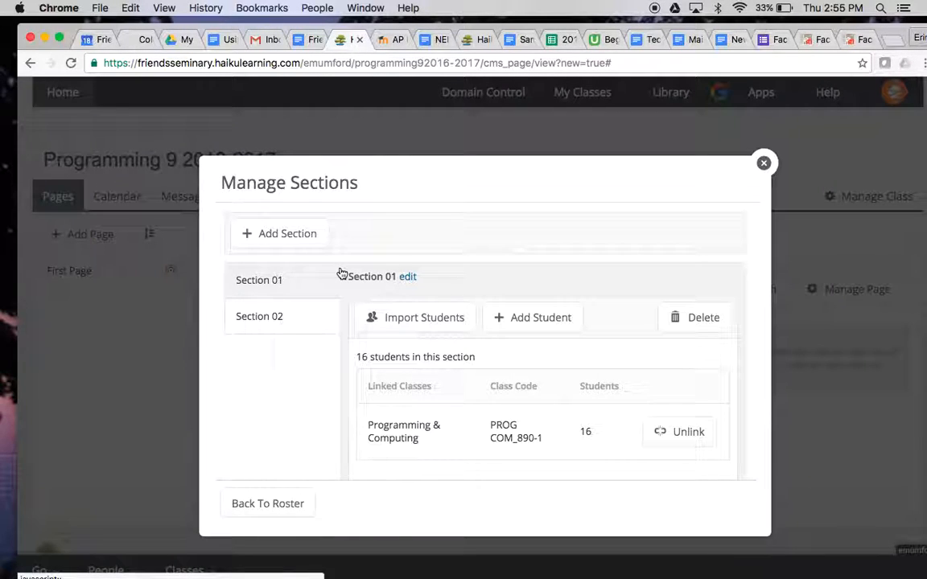
left_click(286, 321)
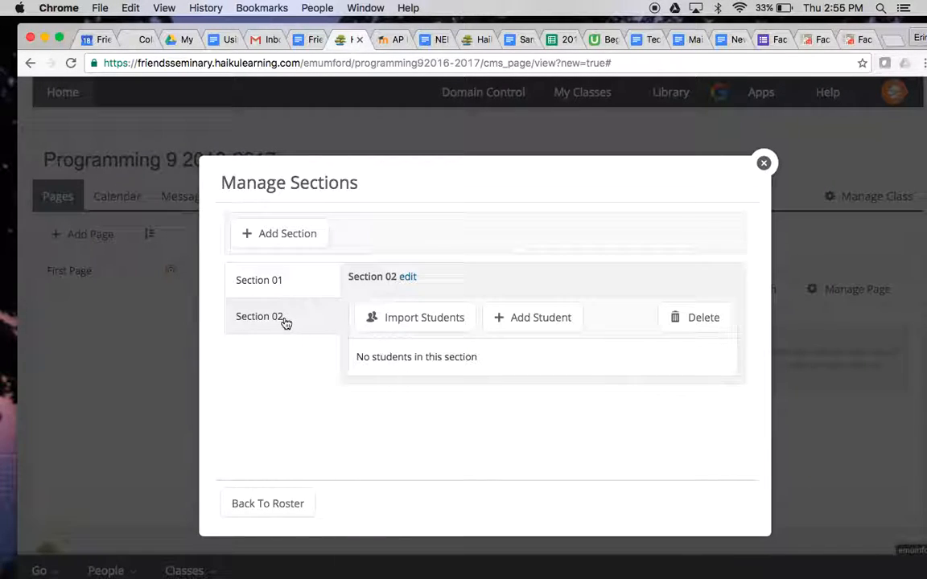
left_click(400, 321)
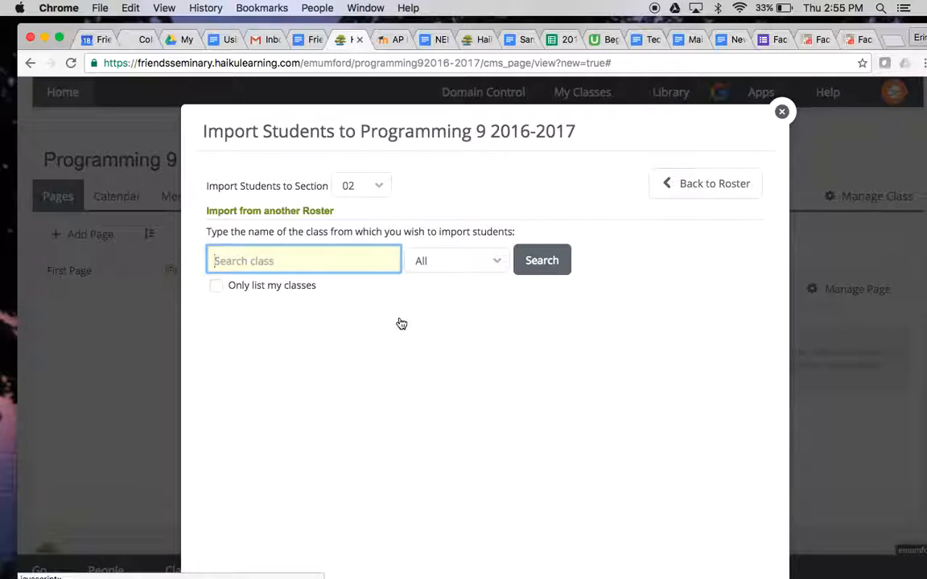
left_click(216, 286)
left_click(424, 263)
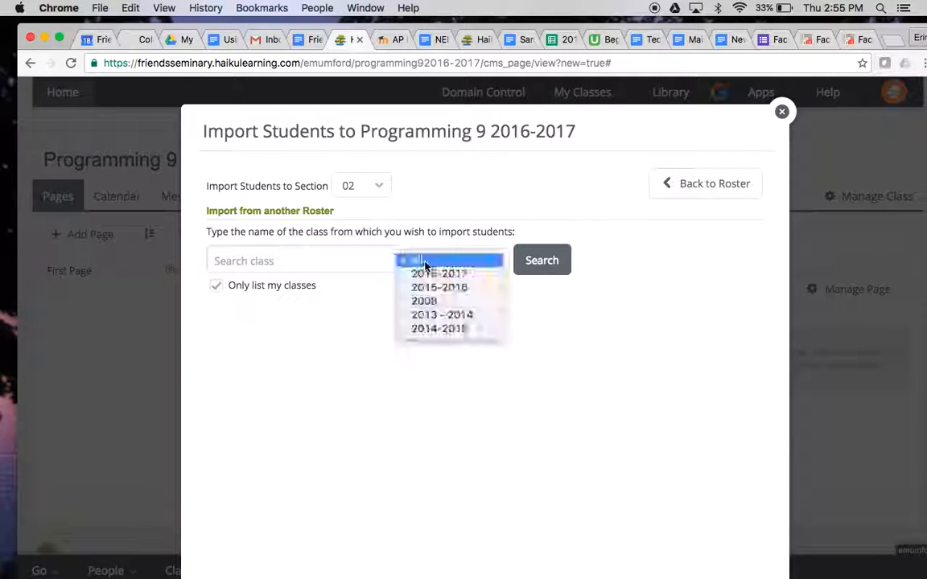
left_click(426, 273)
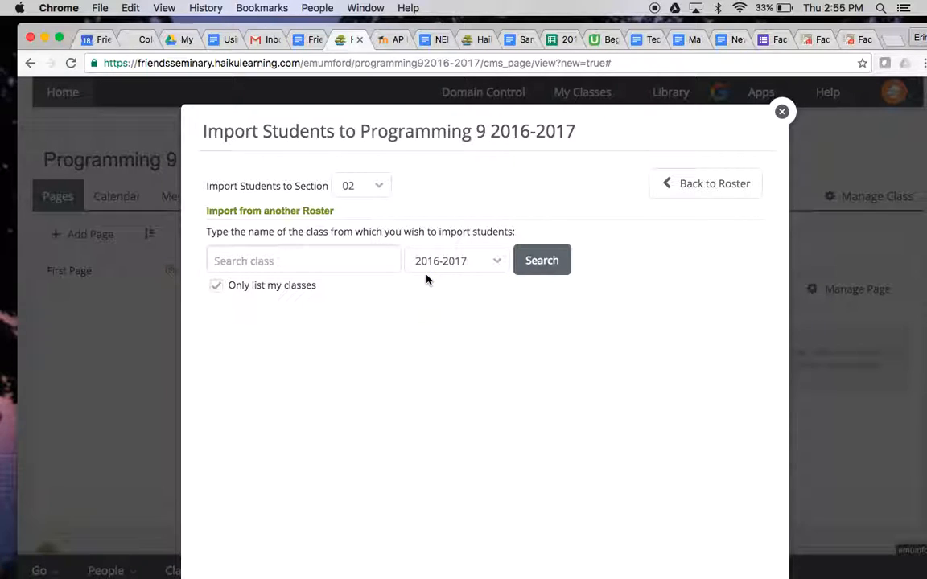
left_click(552, 266)
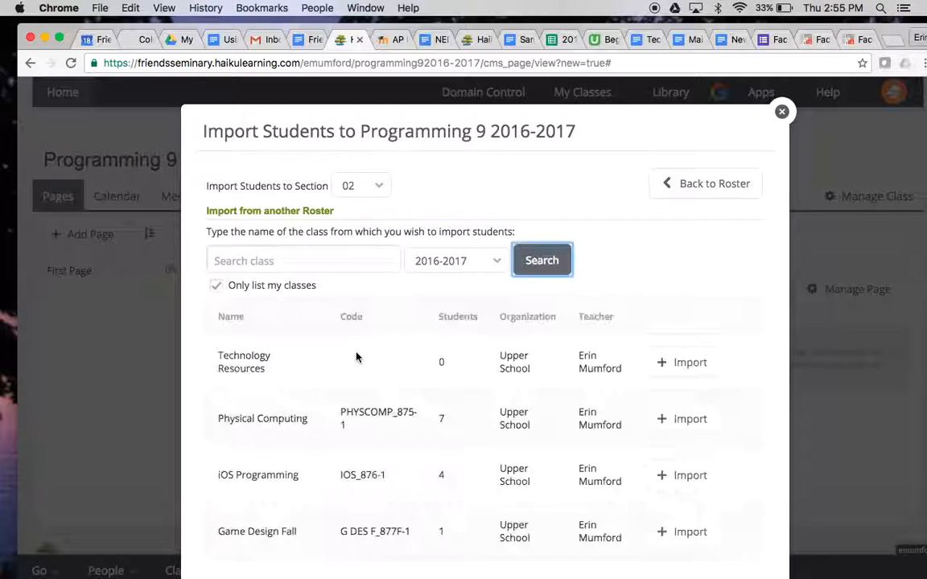
Step: Link the Programming & Computing roster with code PROG COM_890-2 to Section 02, import its students and close the roster
scroll(356, 356, "down", 5)
scroll(356, 357, "down", 1)
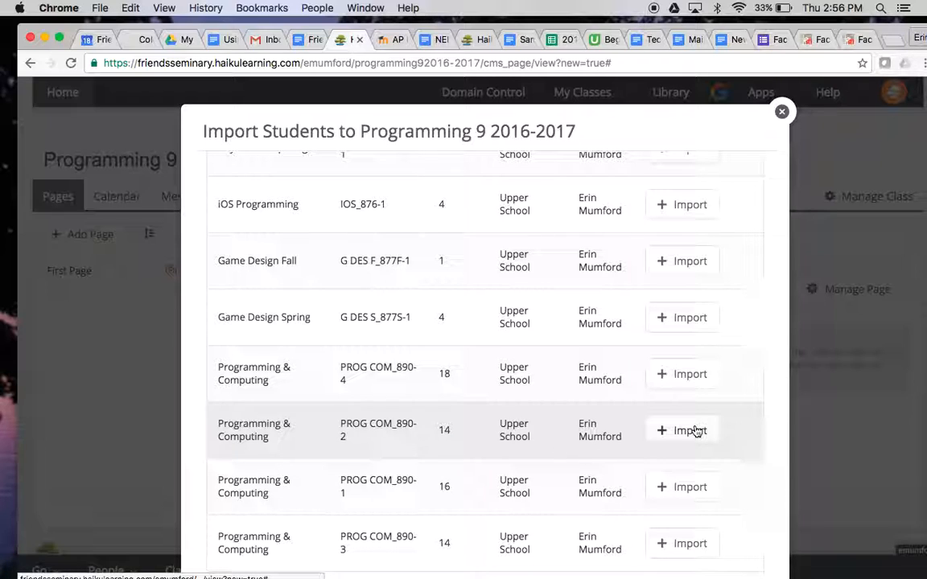
left_click(696, 431)
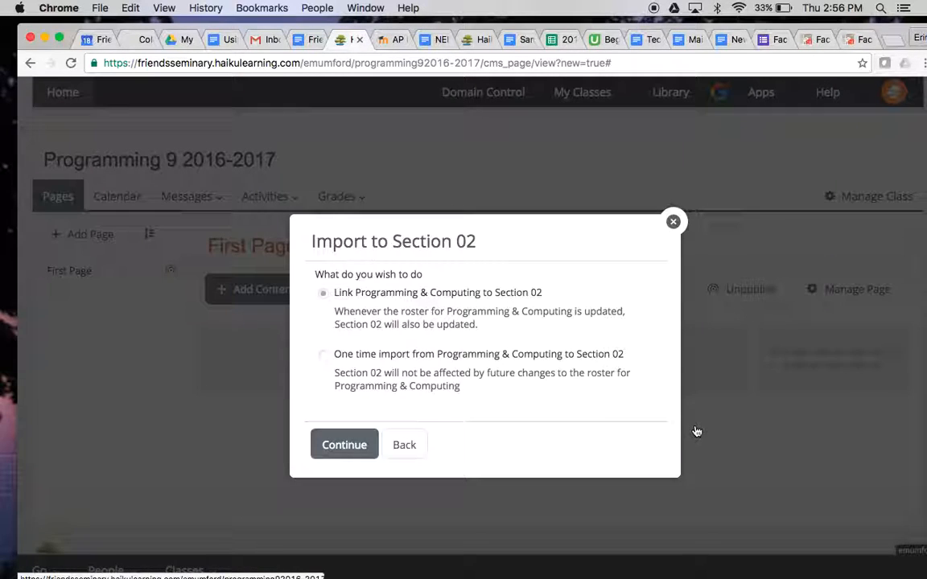
left_click(341, 455)
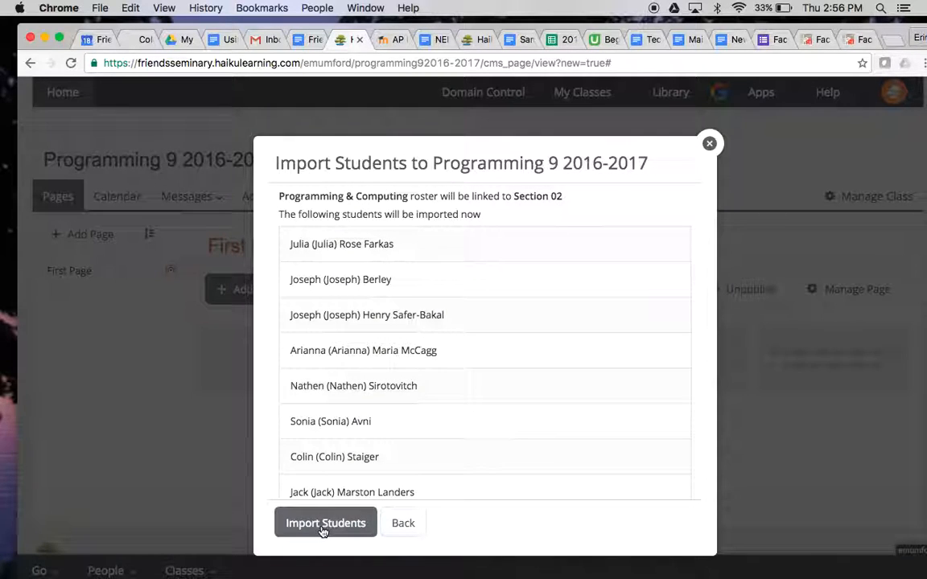
left_click(322, 524)
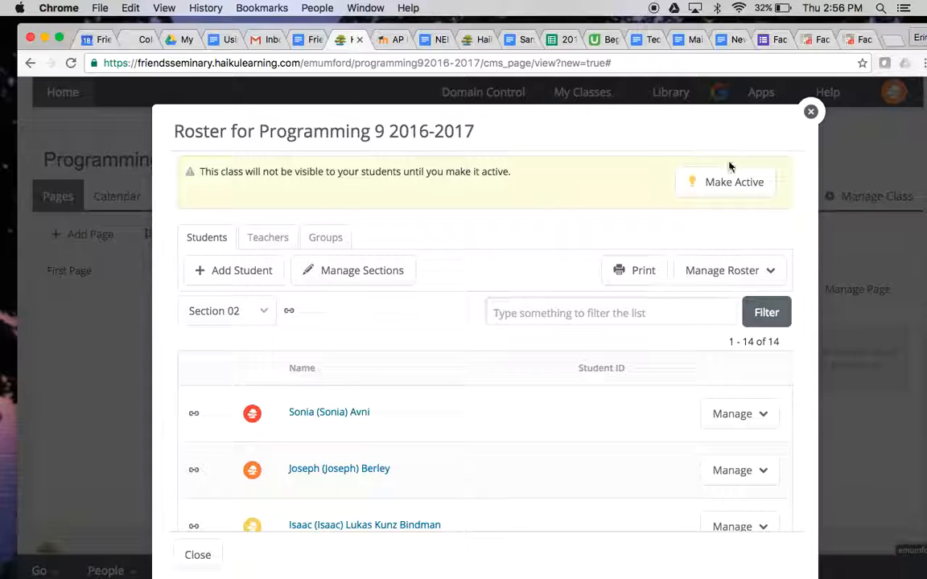
left_click(811, 111)
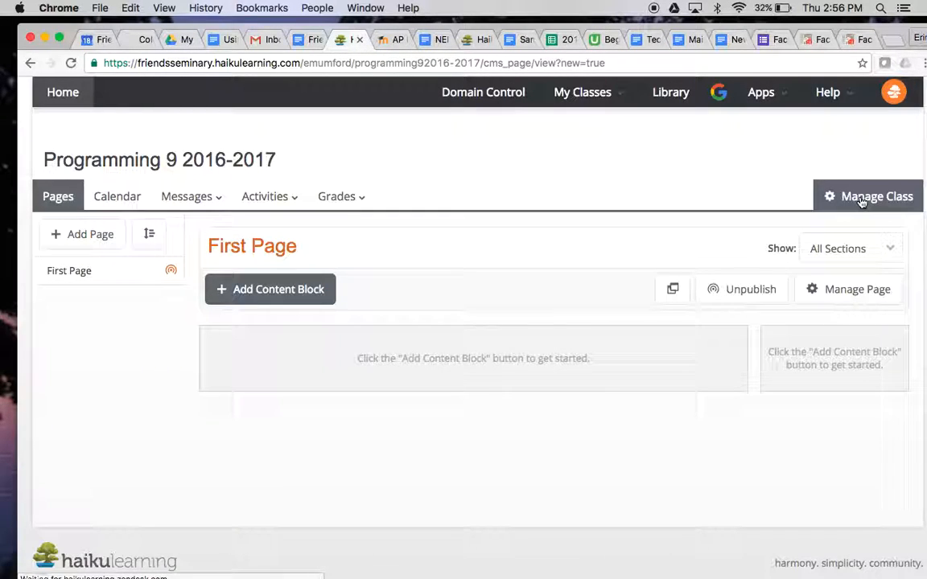
left_click(861, 201)
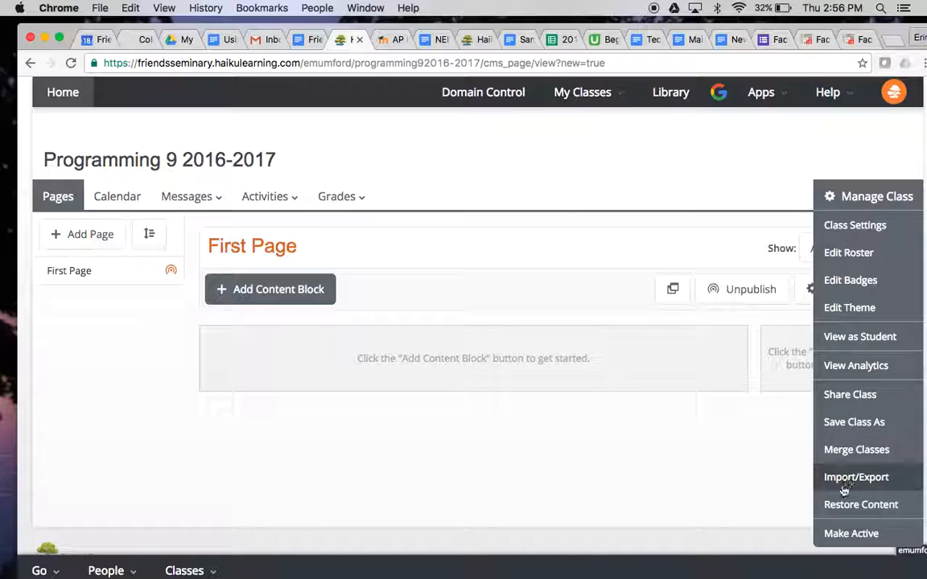
left_click(601, 480)
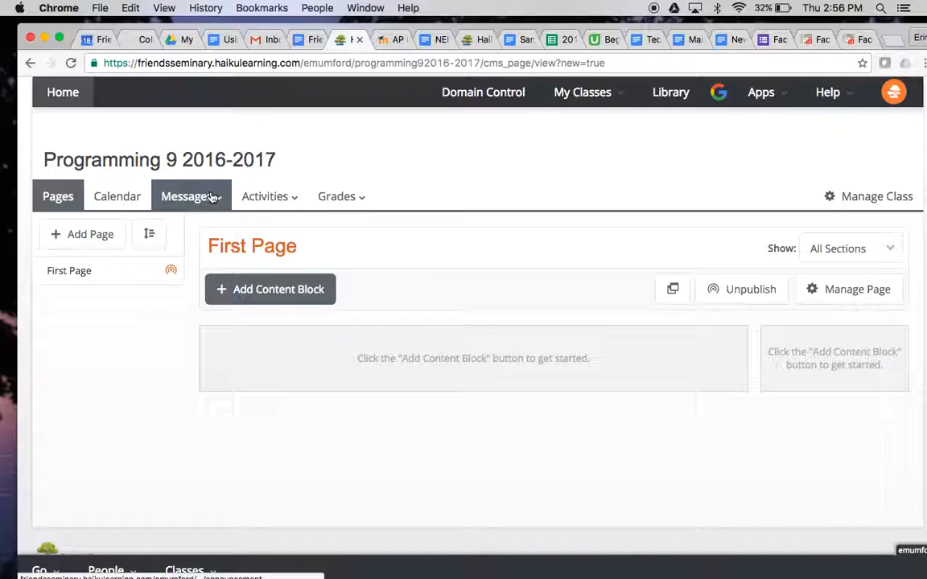
Step: Add an Assignments content block to First Page and title it Homework
left_click(272, 290)
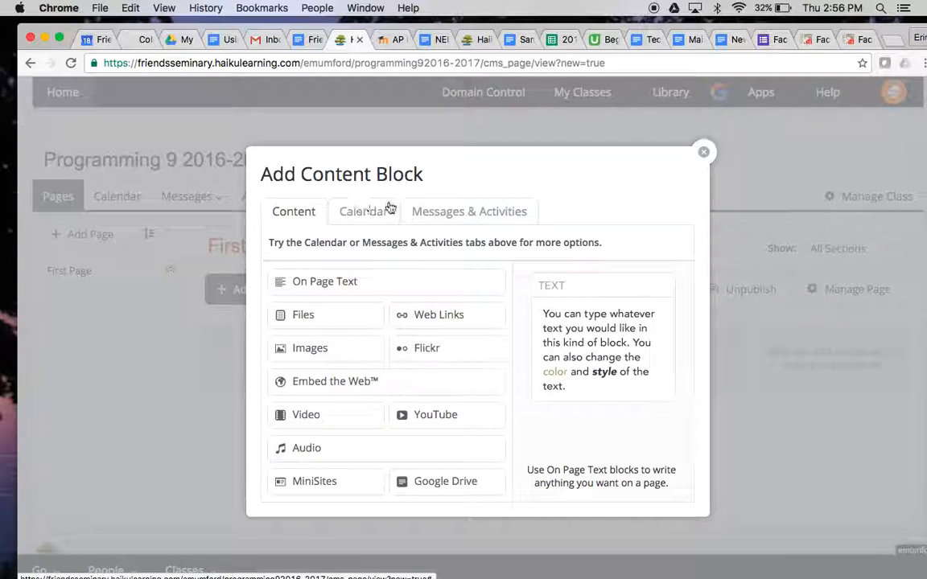
left_click(435, 211)
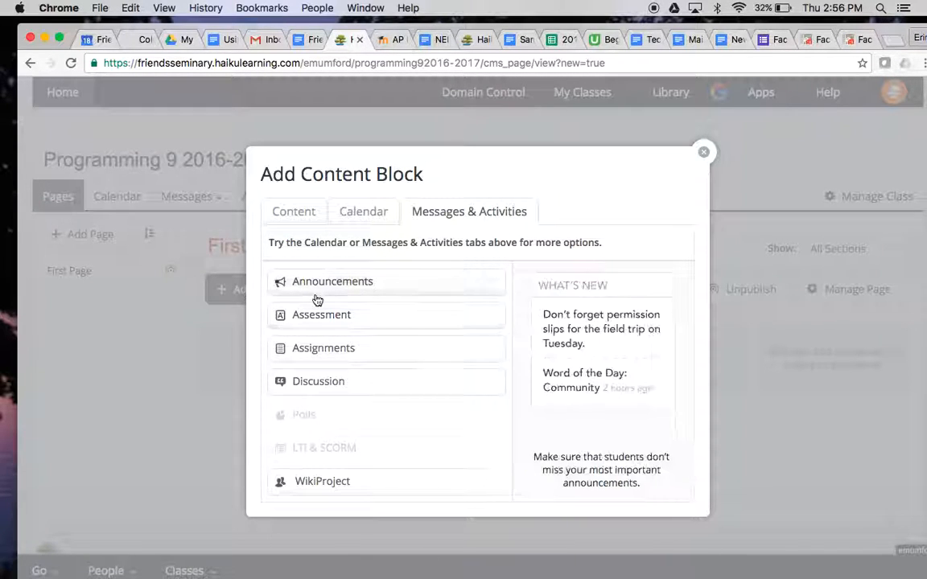
left_click(322, 348)
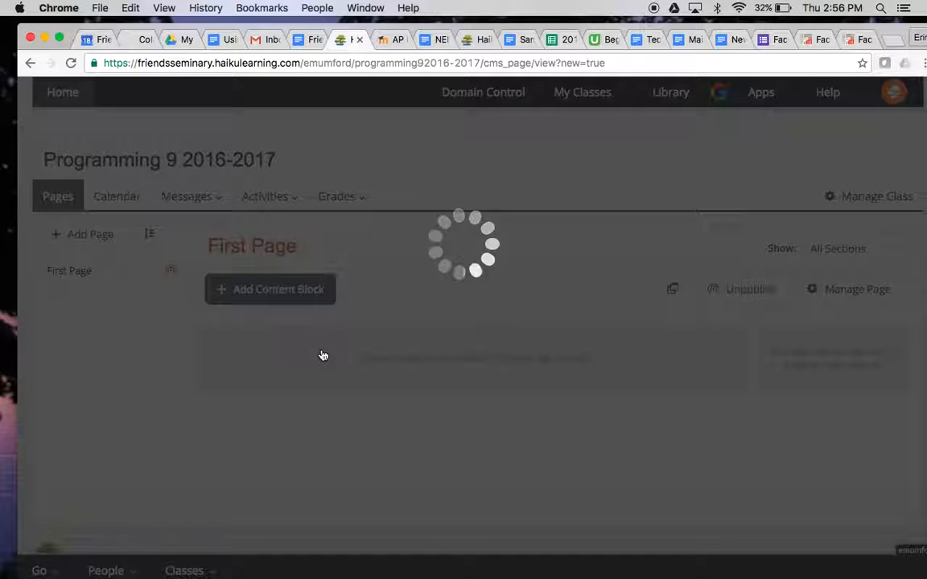
left_click(312, 283)
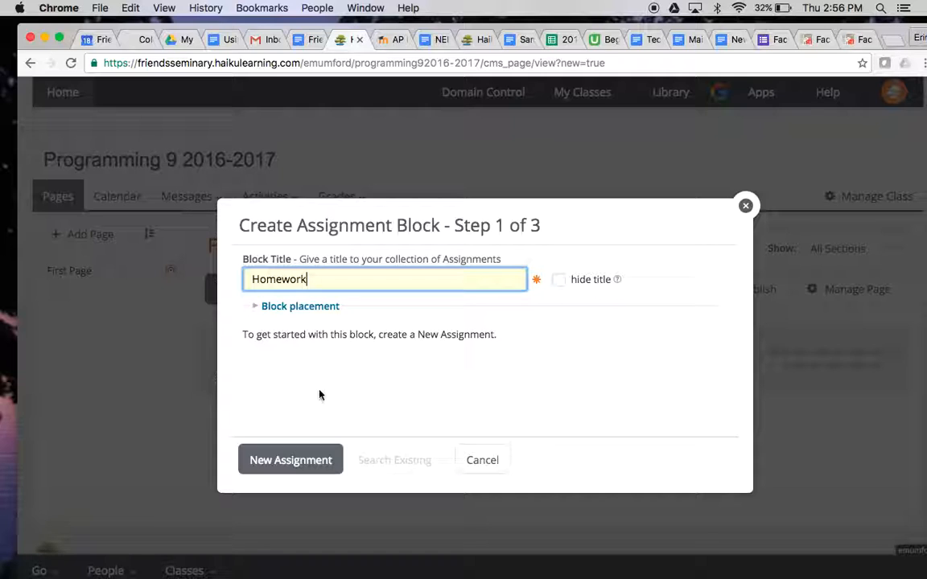
Step: Start a new assignment in the Homework block and turn off the shared all-sections setting to allow separate due dates per section
left_click(305, 457)
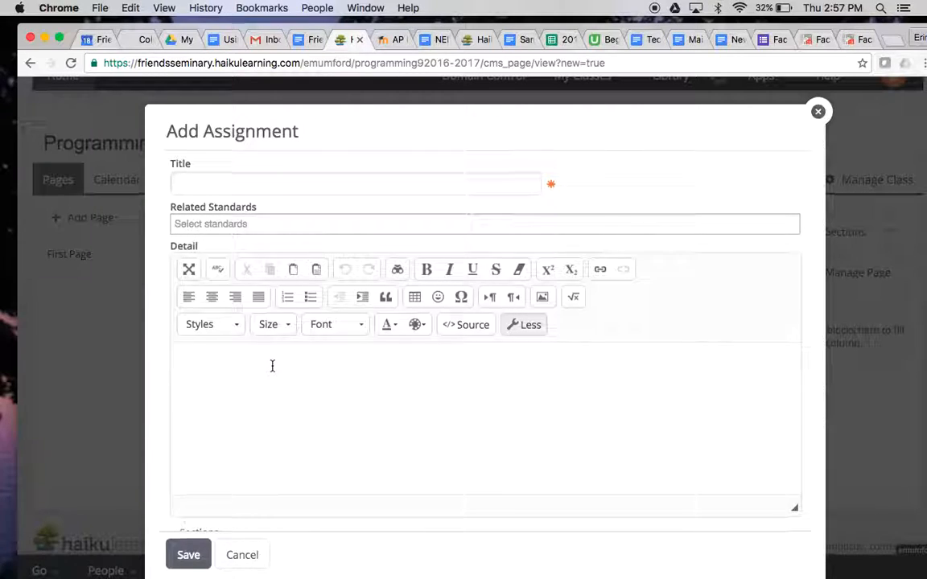
scroll(272, 366, "down", 5)
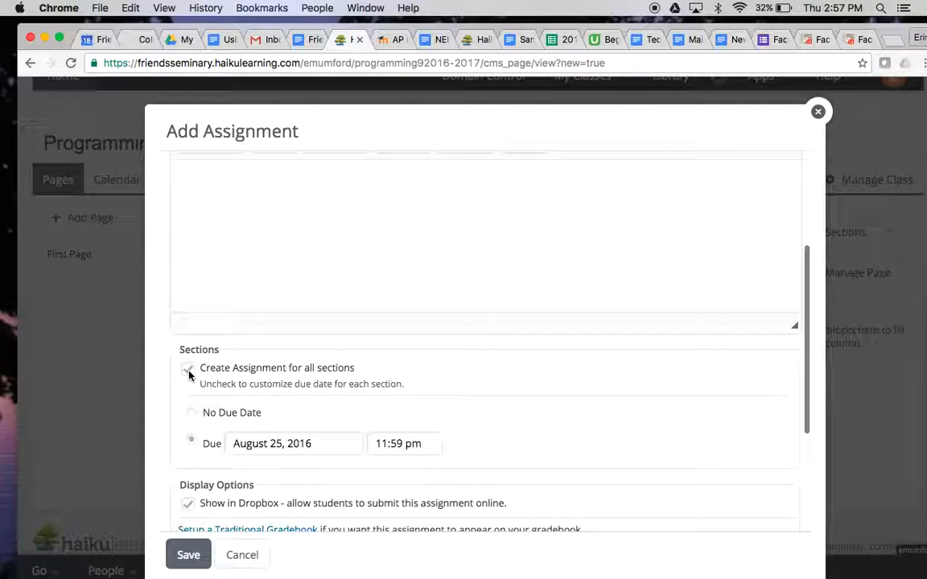
left_click(188, 372)
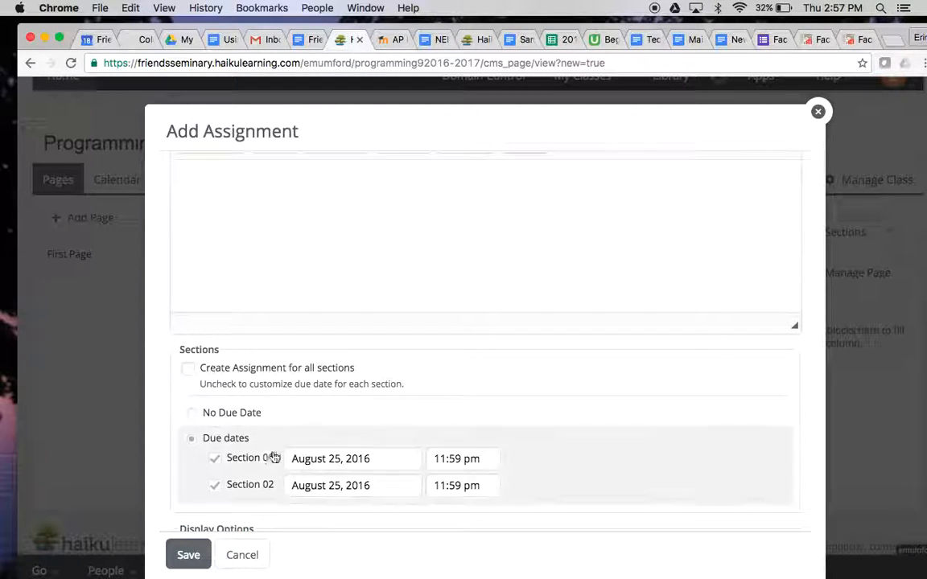